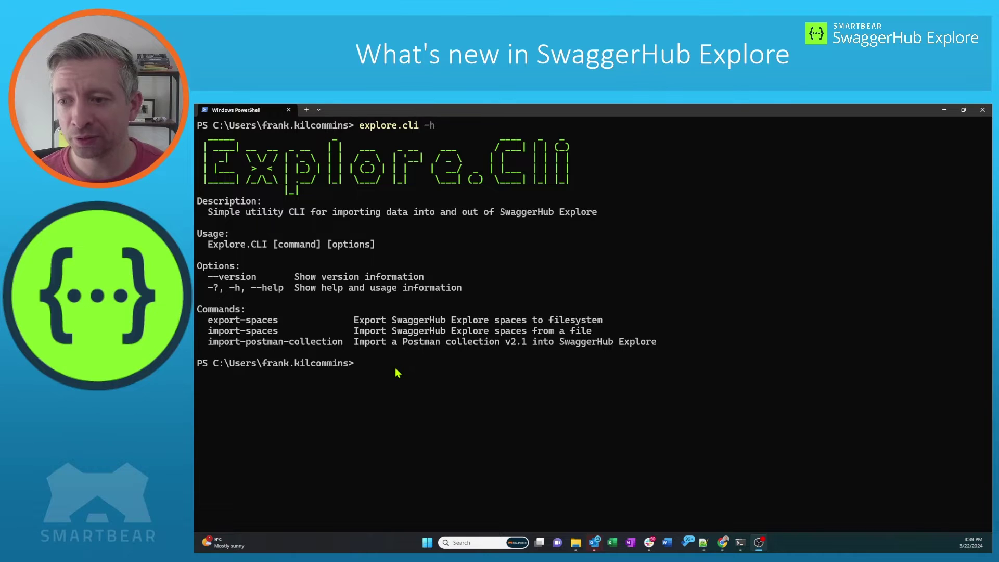
- Show the import-postman-collection help, listing its required cookie and file-path options
{"action": "key", "text": "Up"}
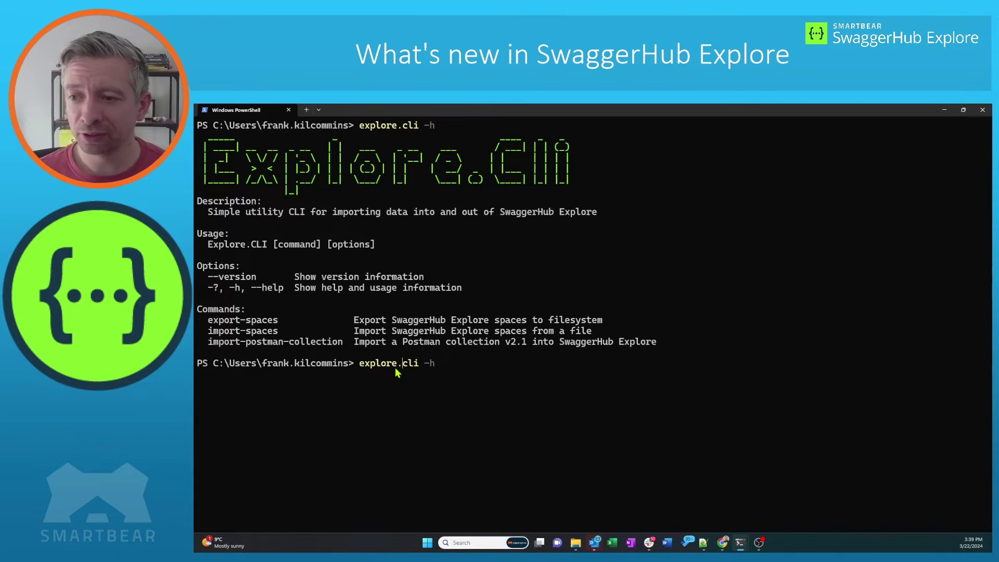
{"action": "type", "text": "imp"}
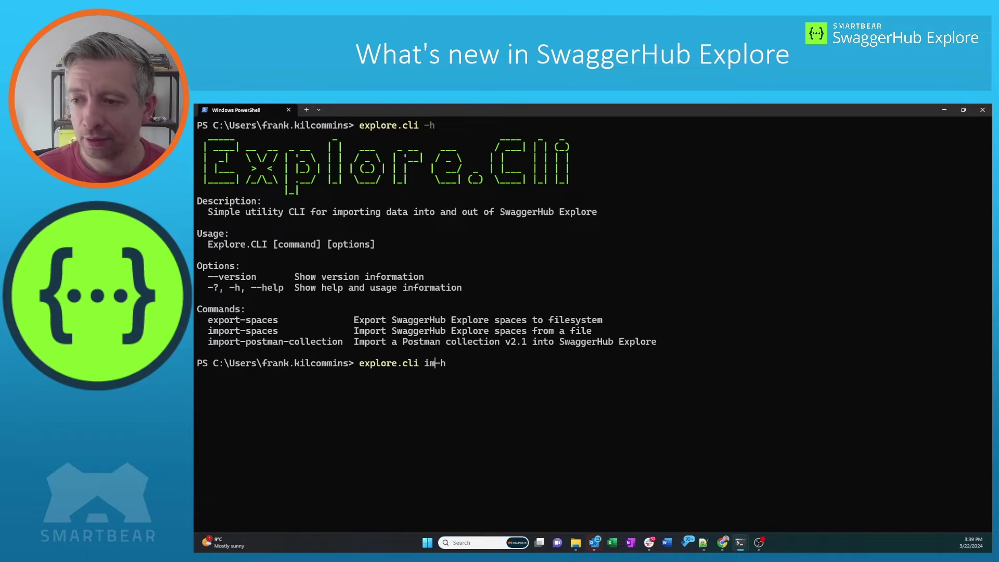
{"action": "type", "text": "ort"}
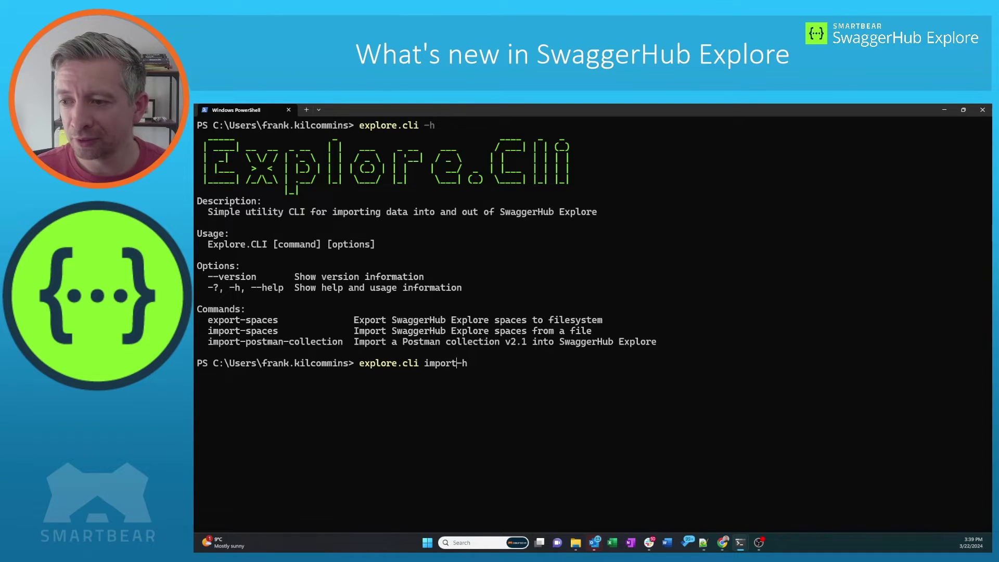
{"action": "type", "text": "-post"}
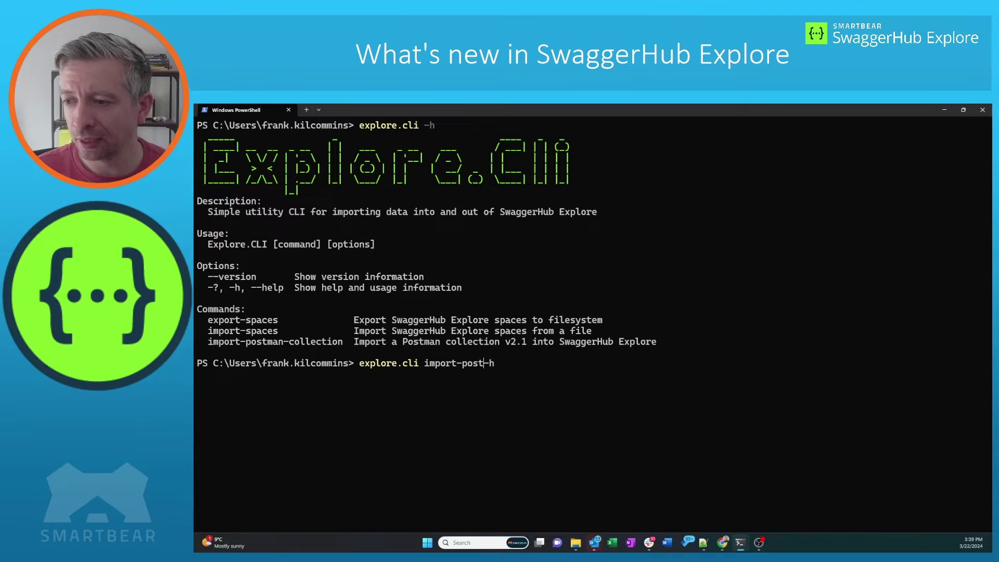
{"action": "type", "text": "man-coll"}
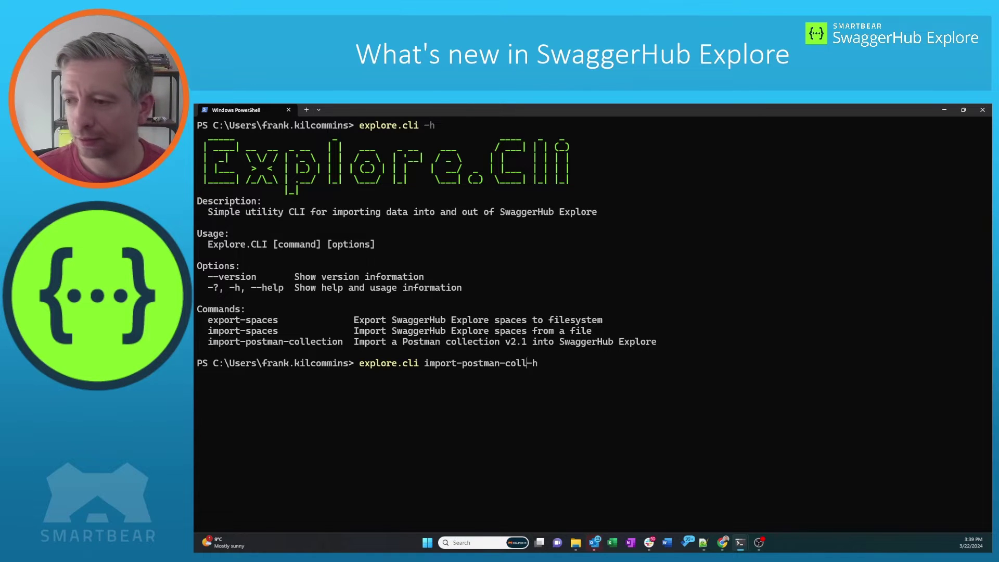
{"action": "type", "text": "ection"}
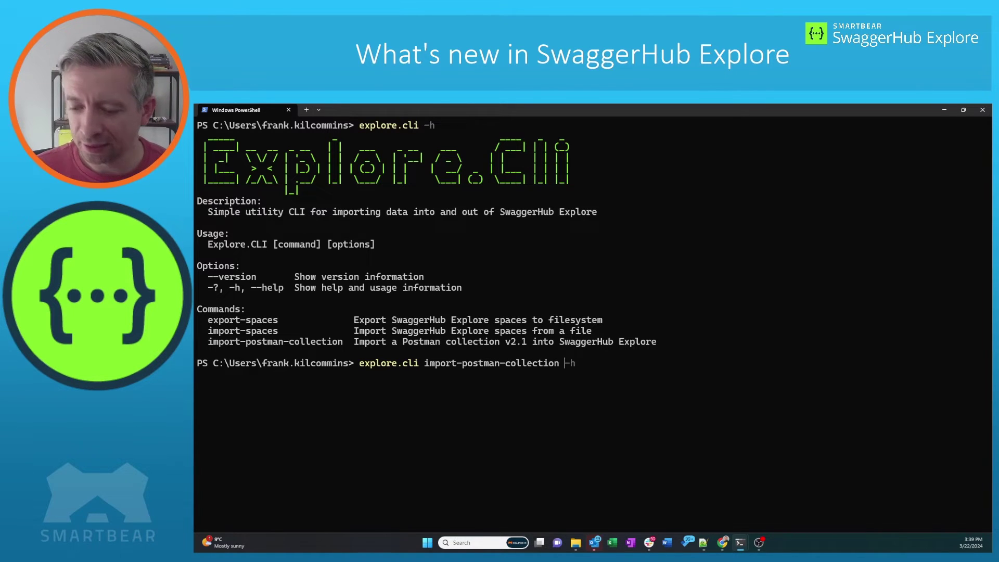
{"action": "key", "text": "Return"}
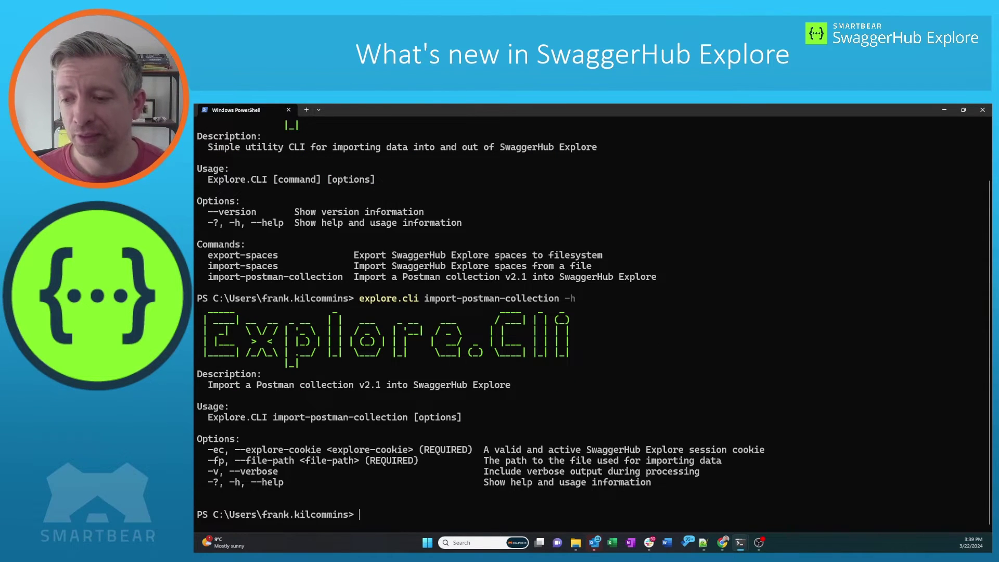
- Change the command to import 'Payees API.postman_collection.json' with -ec session cookie and -fp path
{"action": "key", "text": "Up"}
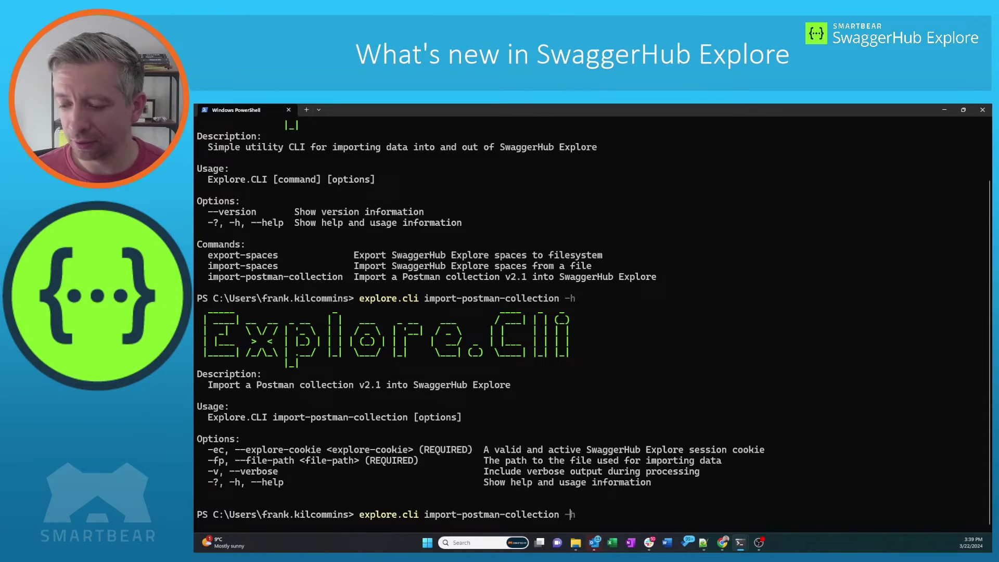
{"action": "key", "text": "BackSpace"}
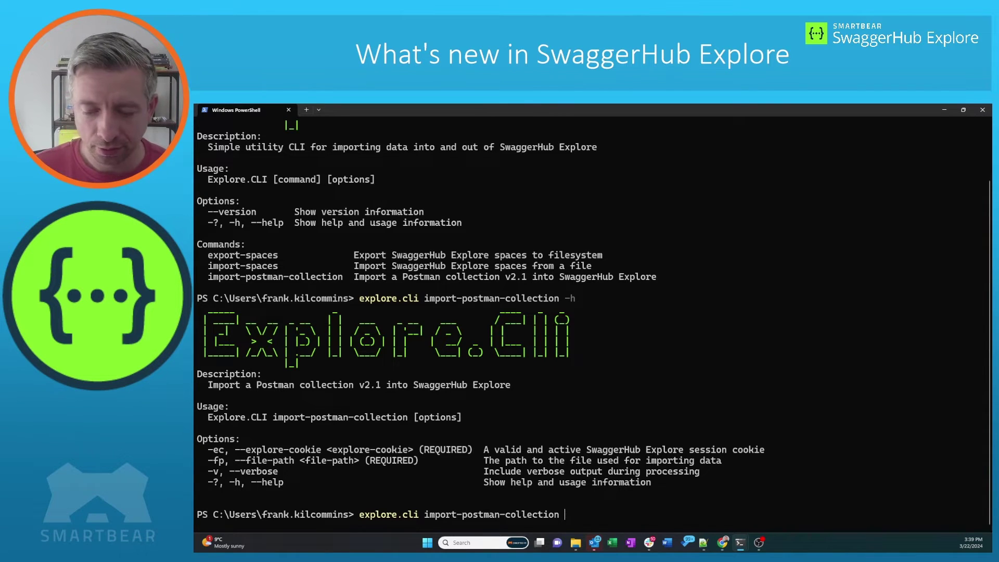
{"action": "type", "text": "-ec"}
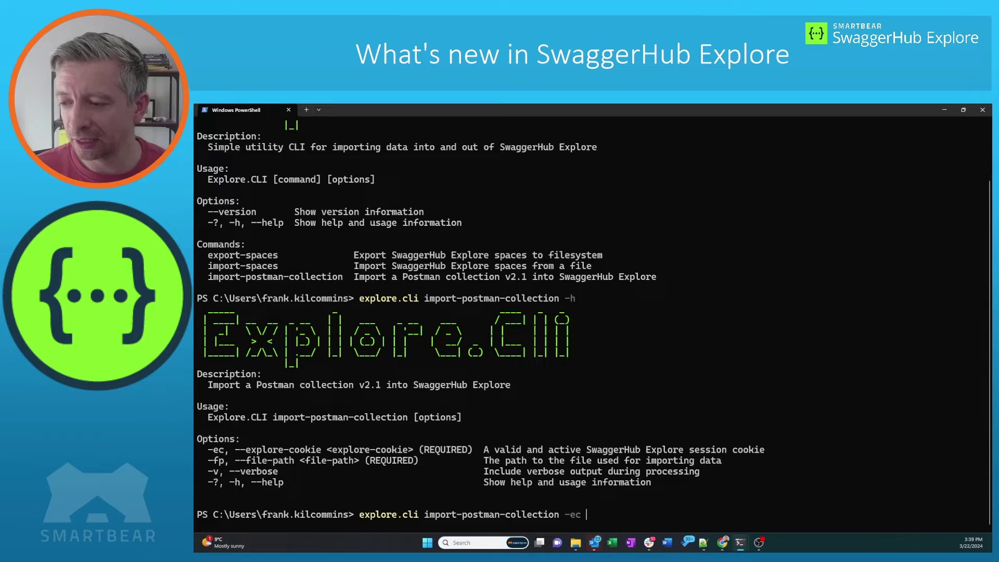
{"action": "key", "text": "ctrl+v"}
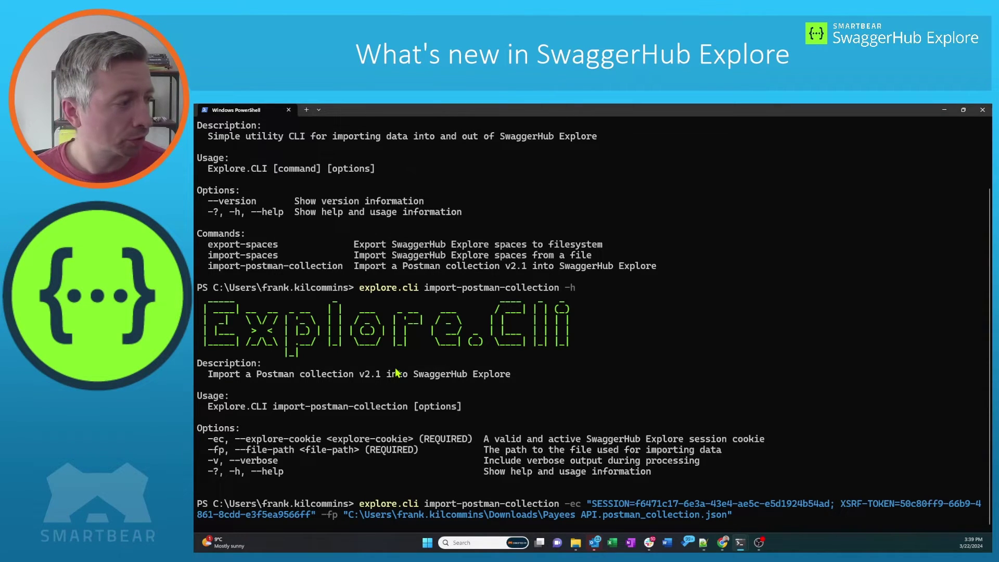
- Browse the existing spaces list in SwaggerHub Explore
{"action": "key", "text": "alt+Tab"}
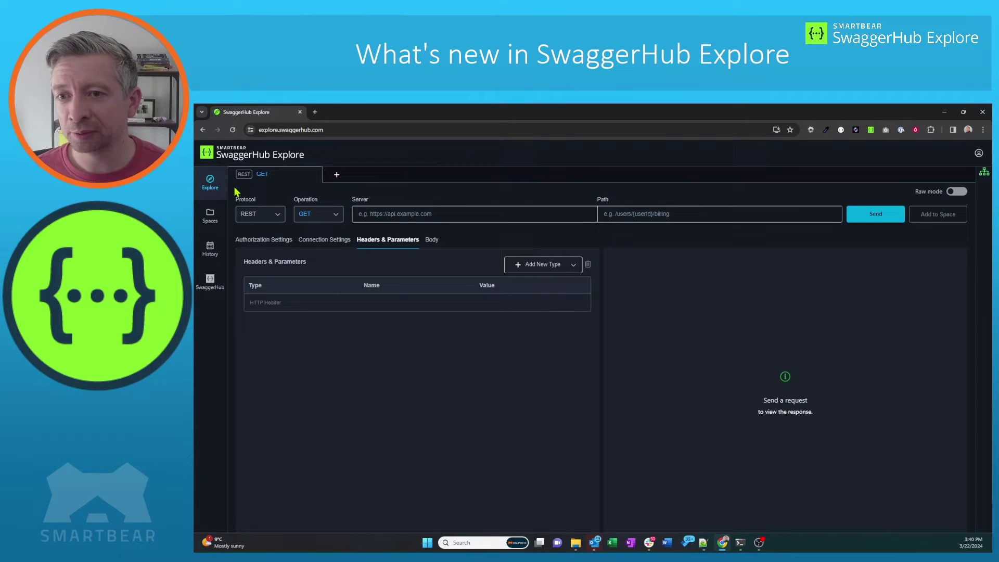
{"action": "left_click", "coordinate": [211, 215]}
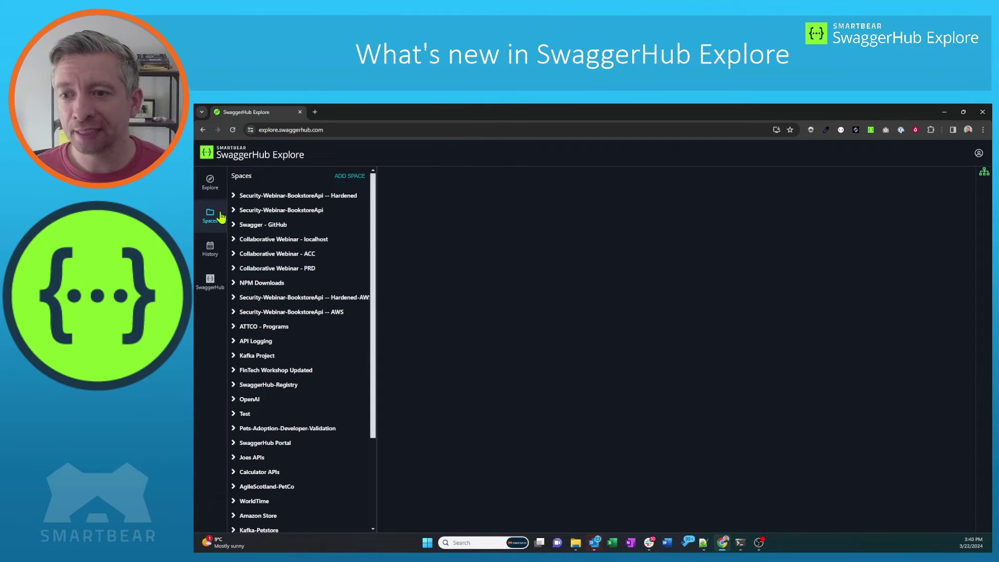
{"action": "scroll", "coordinate": [280, 250], "scroll_direction": "down", "scroll_amount": 3}
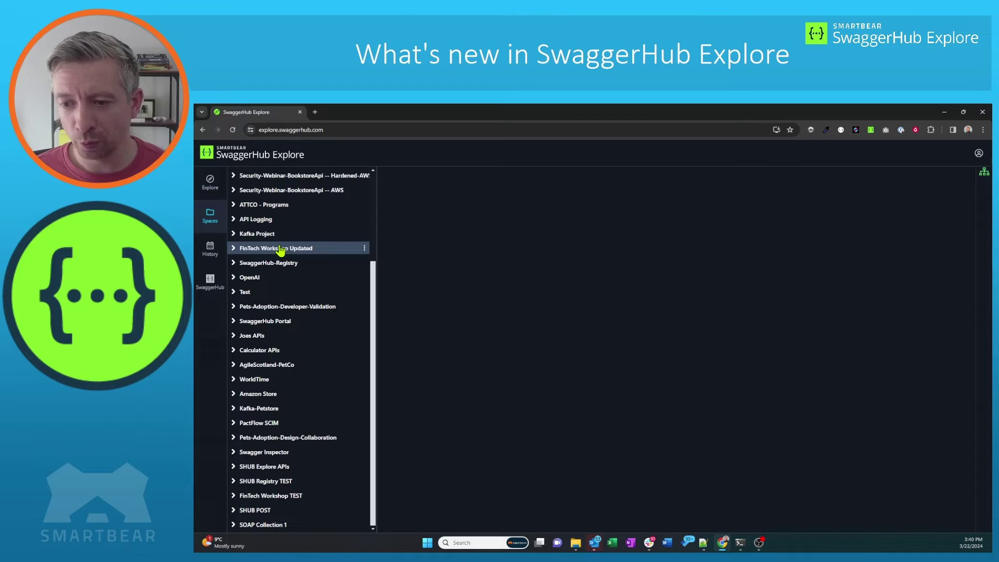
{"action": "scroll", "coordinate": [297, 273], "scroll_direction": "up", "scroll_amount": 3}
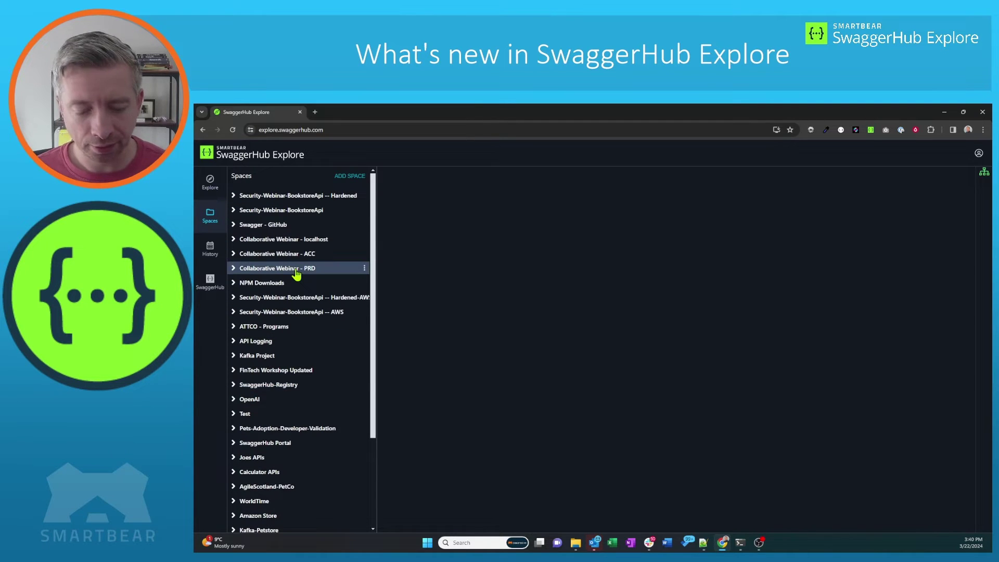
- Run the Payees API collection import until Import completed, then check the new Payees API space
{"action": "key", "text": "alt+Tab"}
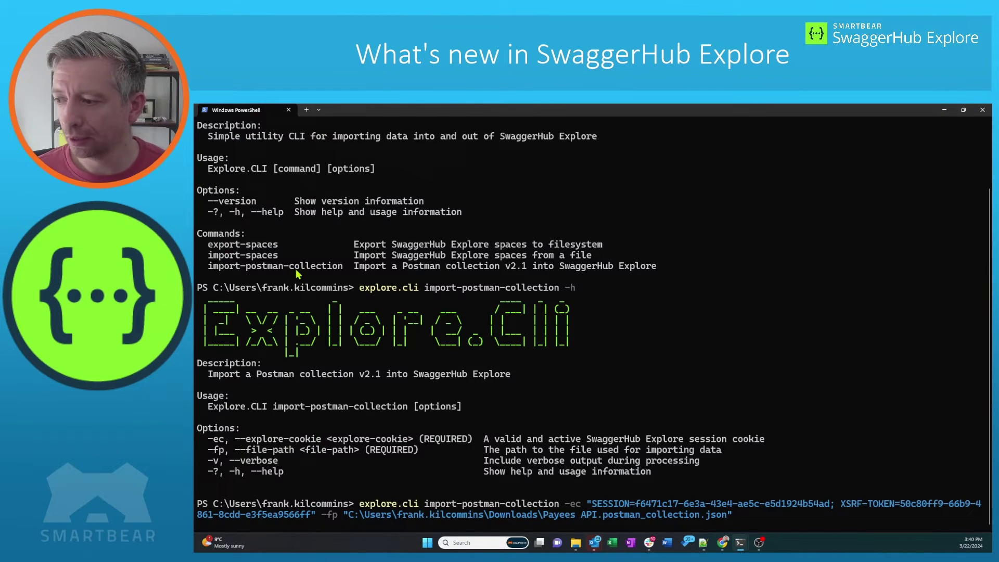
{"action": "key", "text": "Return"}
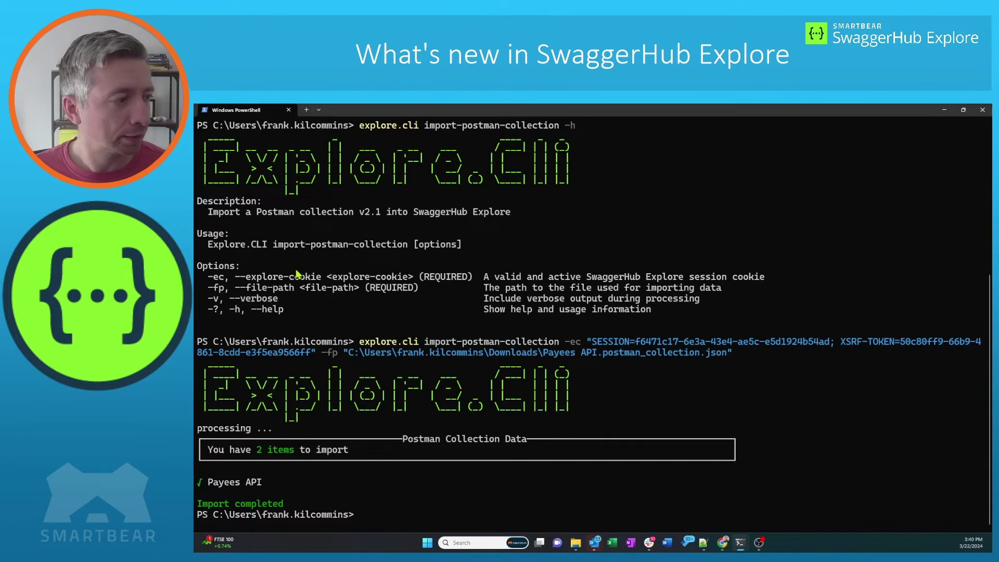
{"action": "key", "text": "alt+Tab"}
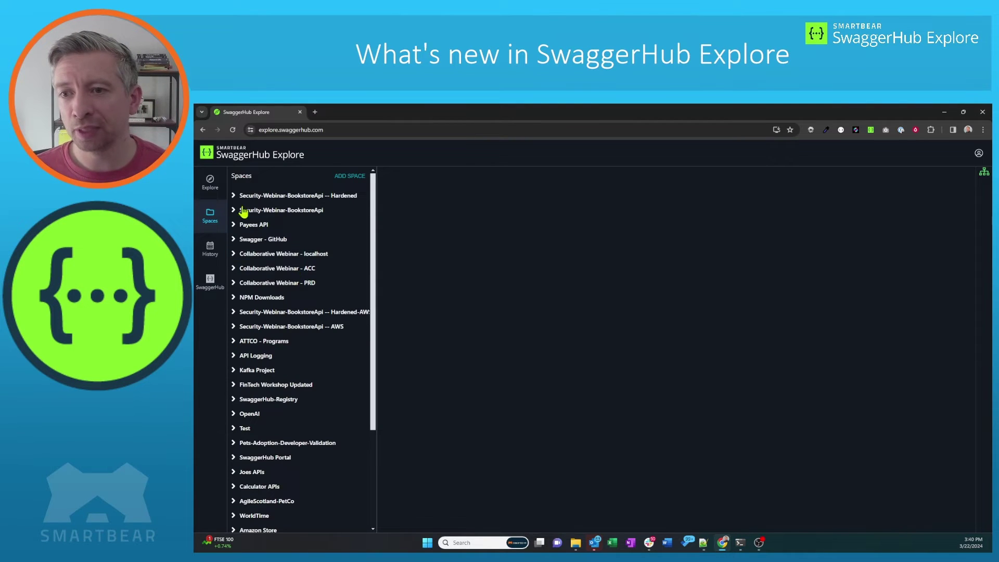
{"action": "mouse_move", "coordinate": [254, 224]}
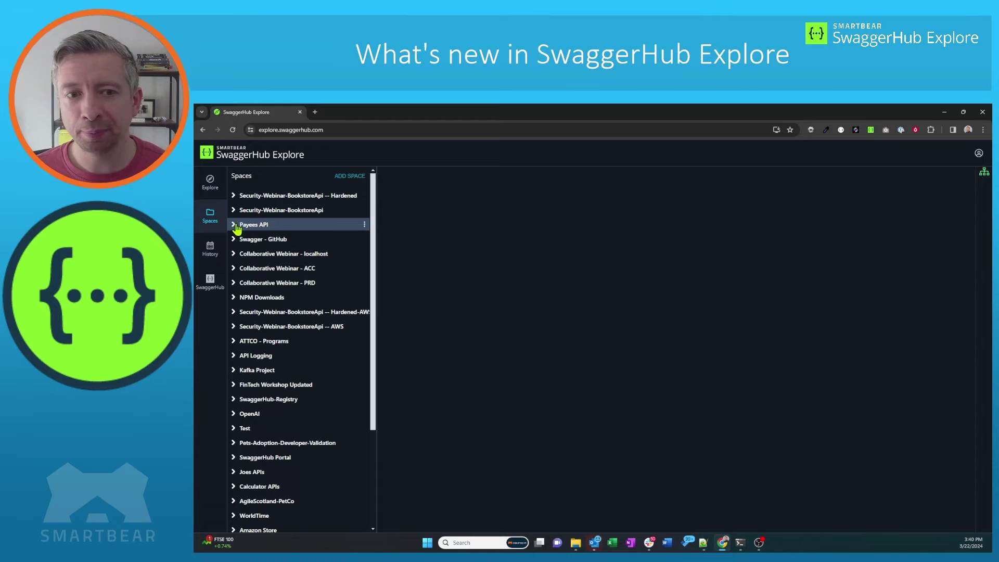
- Send GET /api/payees under Payees API's 'GET Irish LTD companies', receiving 200 OK with payees
{"action": "left_click", "coordinate": [234, 225]}
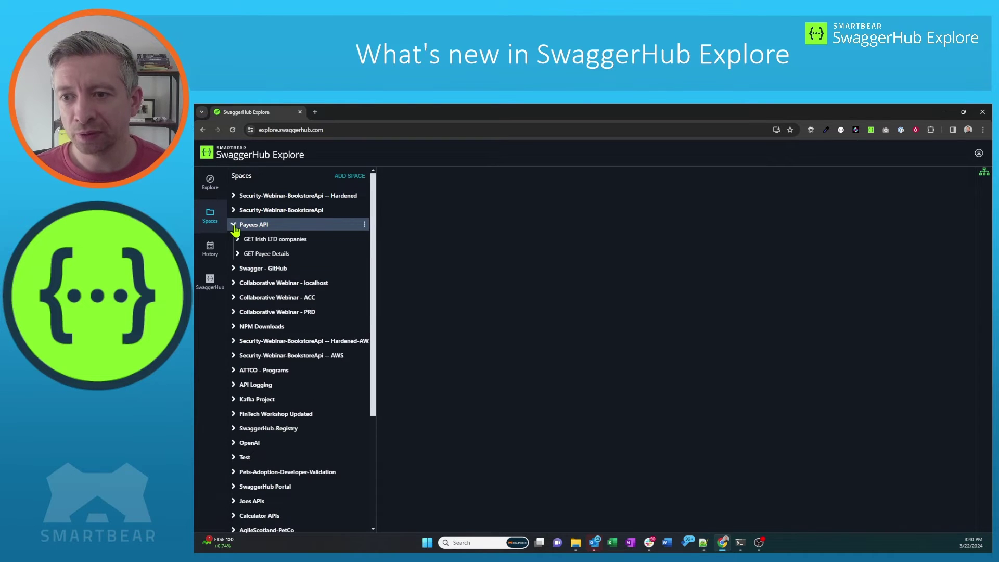
{"action": "left_click", "coordinate": [236, 239]}
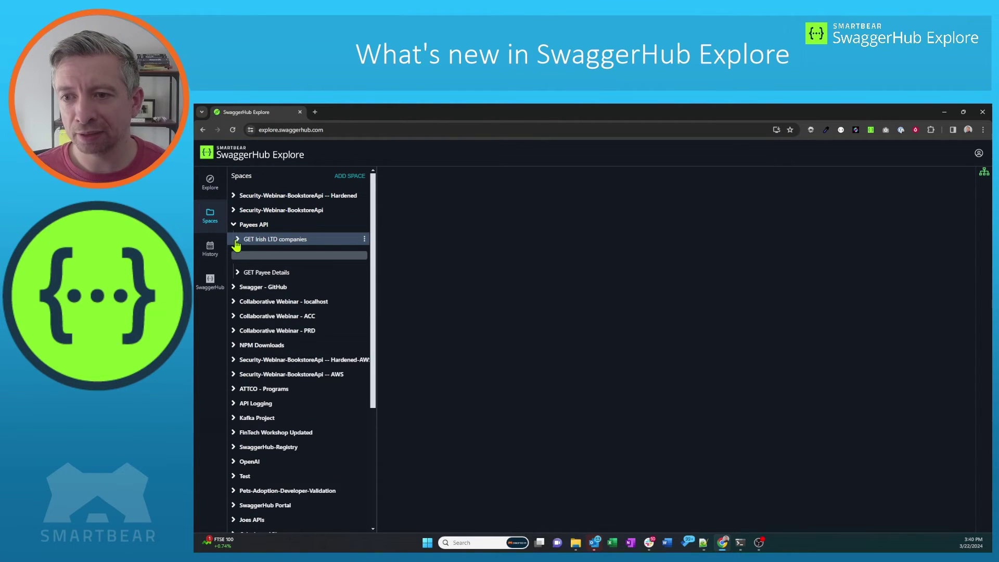
{"action": "left_click", "coordinate": [262, 263]}
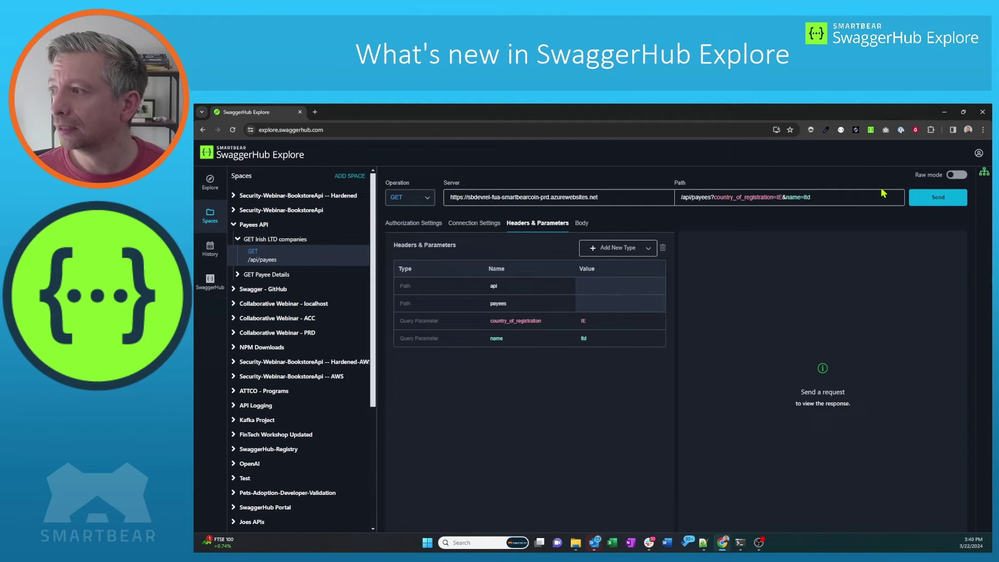
{"action": "left_click", "coordinate": [936, 202]}
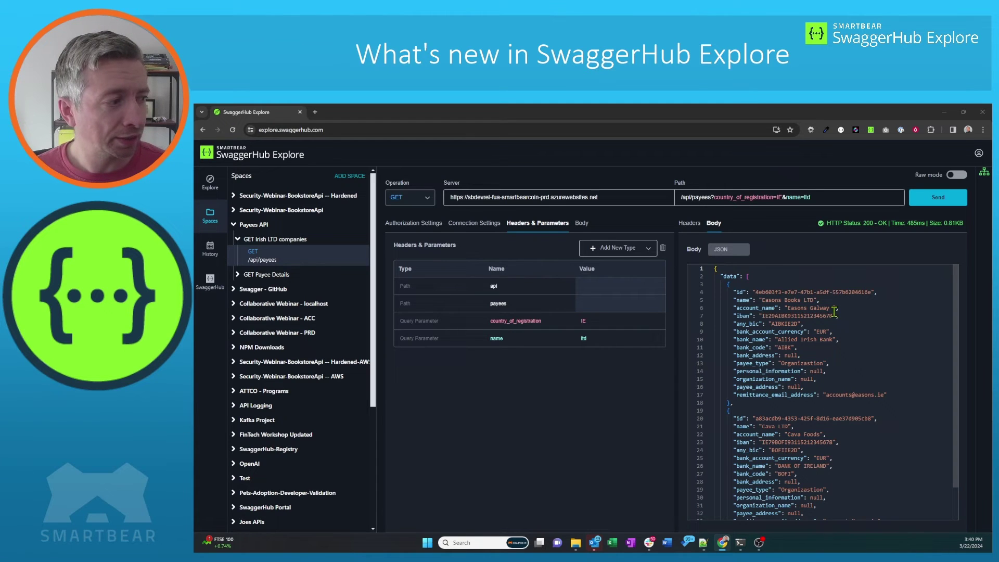
- Re-run the import with 'SOAP' replacing 'Payees API' in the collection file path
{"action": "key", "text": "alt+Tab"}
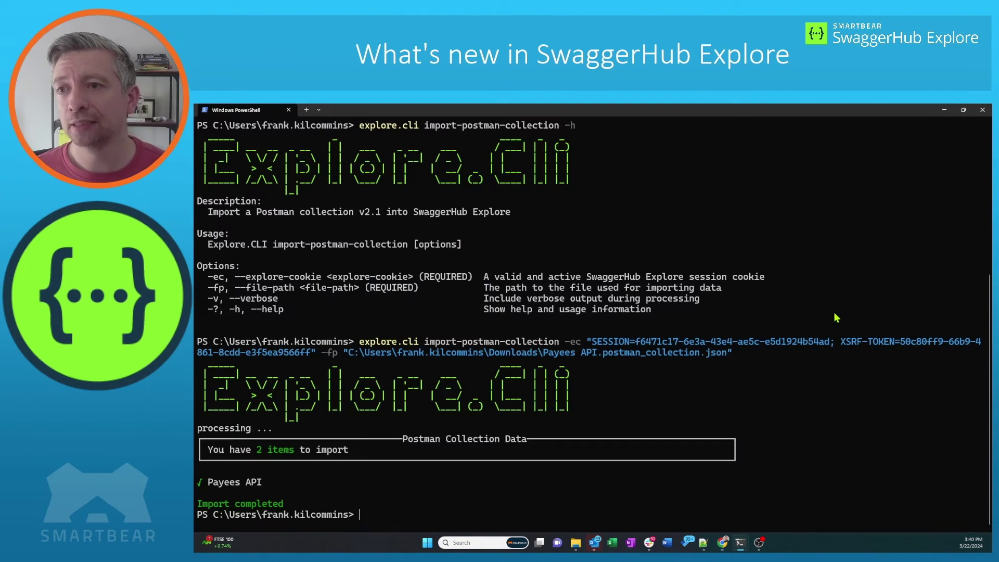
{"action": "key", "text": "Up"}
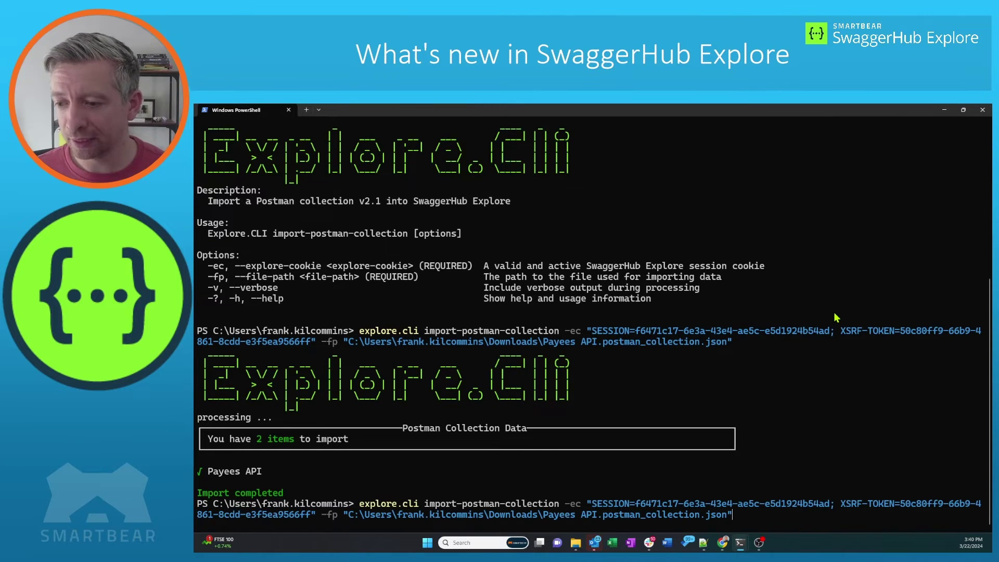
{"action": "key", "text": "Left"}
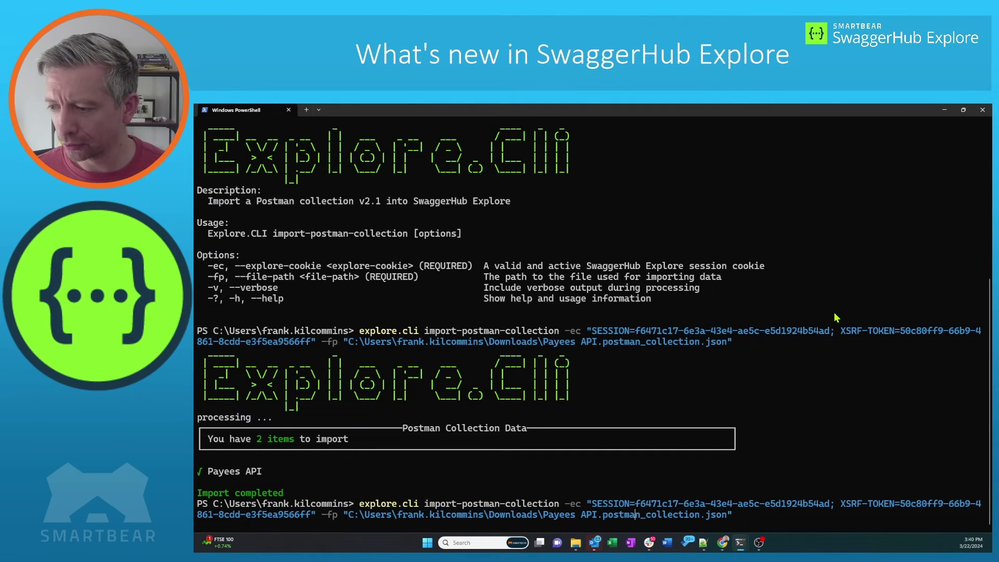
{"action": "key", "text": "Left"}
{"action": "key", "text": "Left"}
{"action": "key", "text": "Left"}
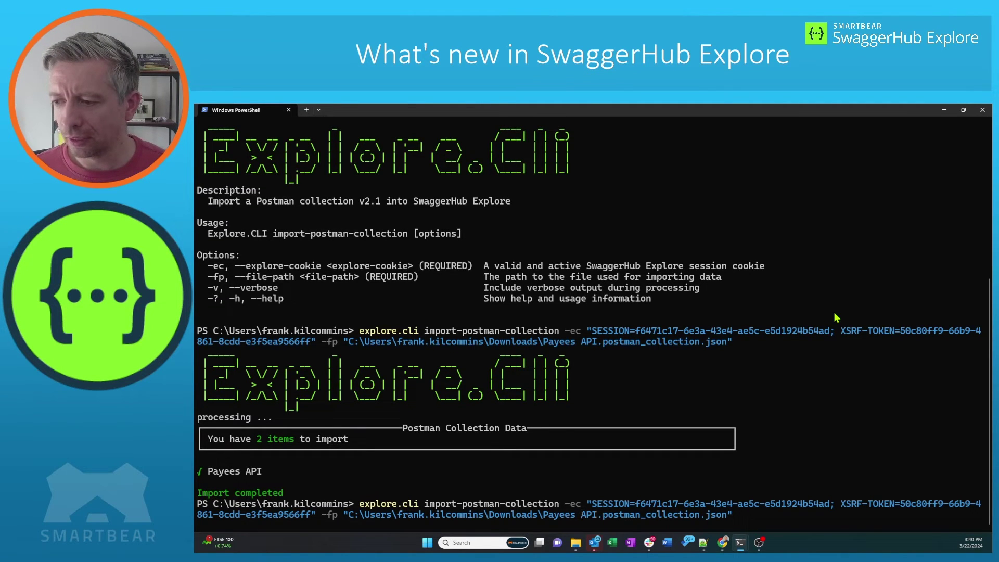
{"action": "key", "text": "ctrl+shift+Left"}
{"action": "key", "text": "ctrl+shift+Left"}
{"action": "type", "text": "SO"}
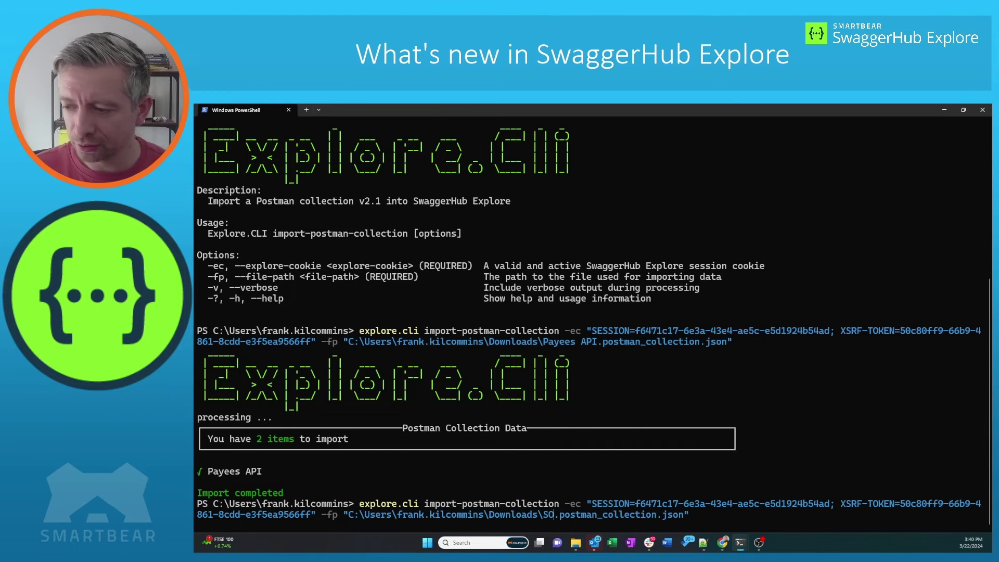
{"action": "type", "text": "AP"}
{"action": "key", "text": "Return"}
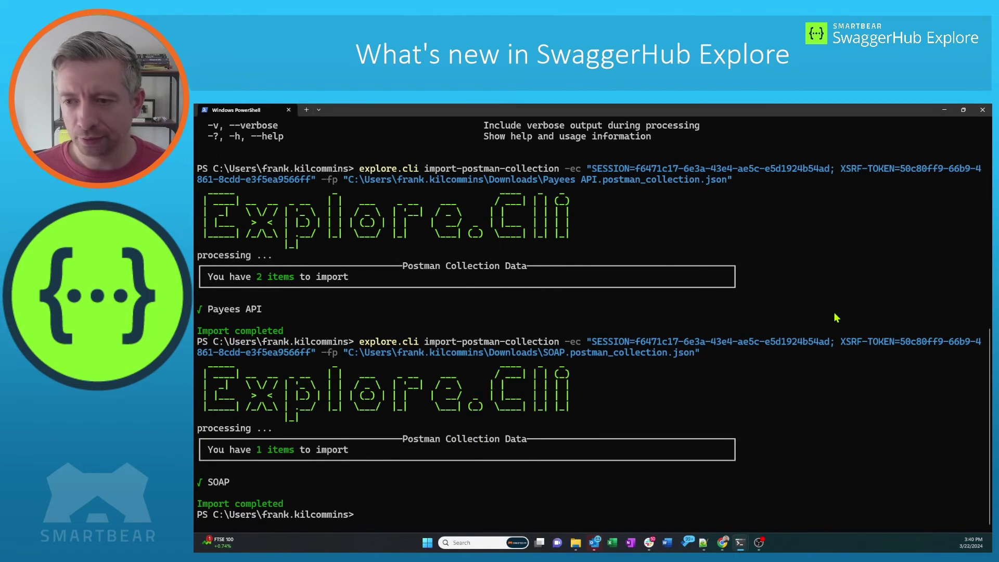
{"action": "key", "text": "alt+Tab"}
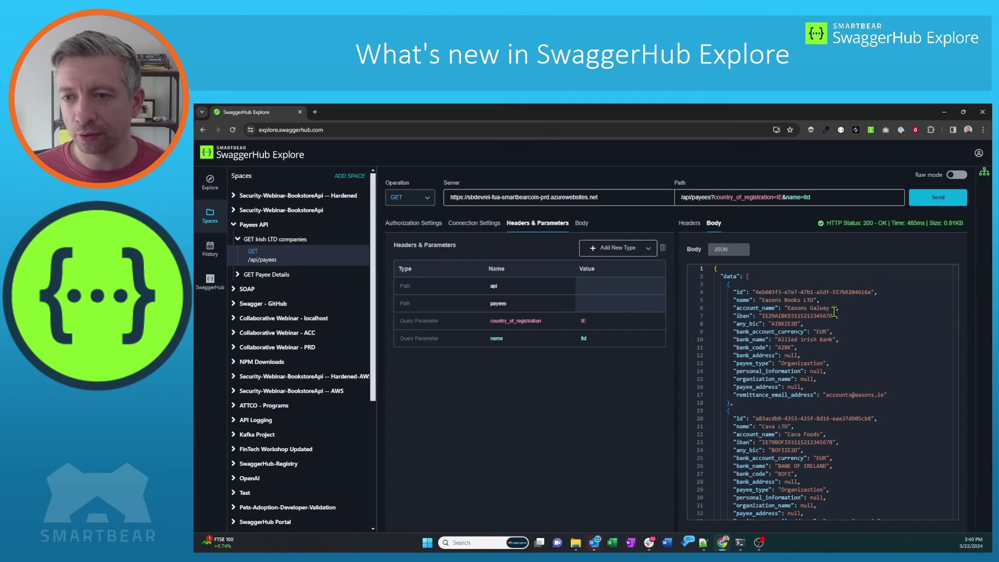
{"action": "mouse_move", "coordinate": [258, 289]}
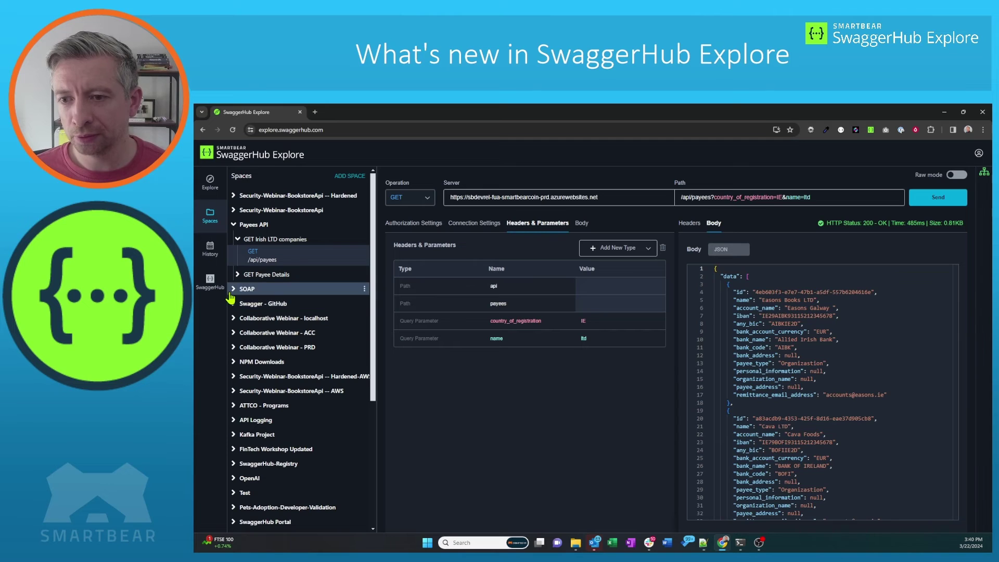
- Send POST /calculator.asmx from the SOAP space's dneonline entry, getting 200 OK with AddResult 20
{"action": "left_click", "coordinate": [233, 289]}
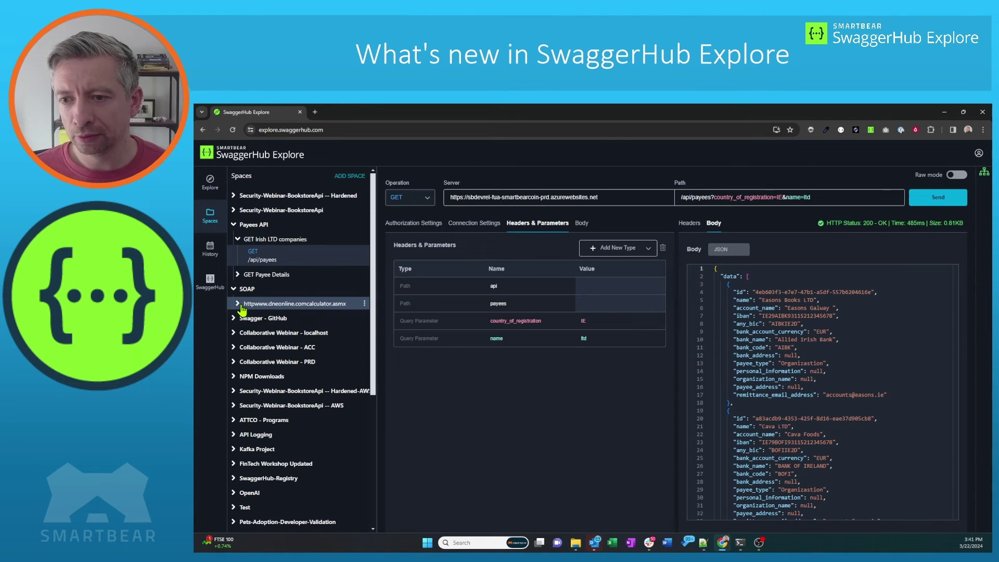
{"action": "left_click", "coordinate": [237, 303]}
{"action": "left_click", "coordinate": [254, 321]}
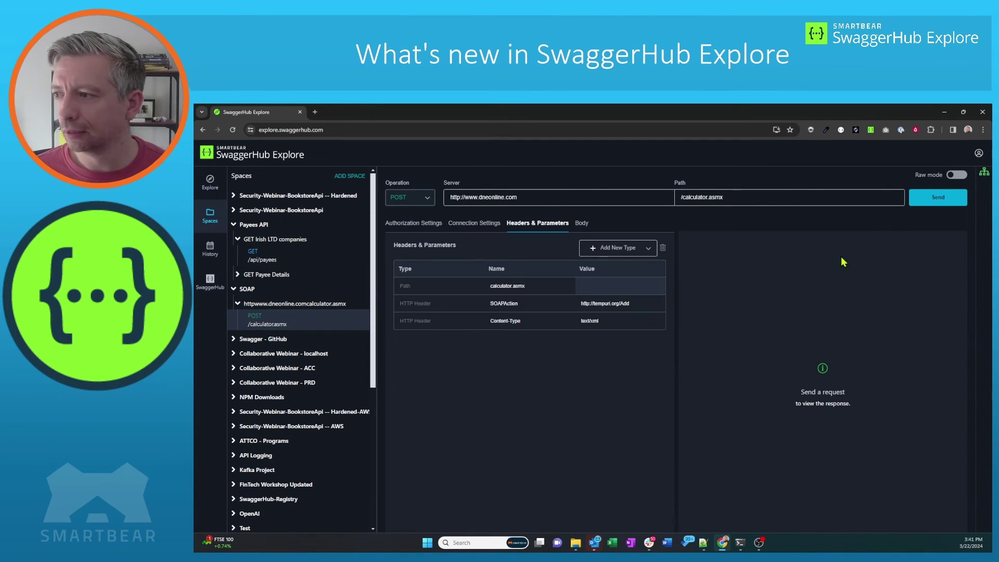
{"action": "left_click", "coordinate": [581, 226]}
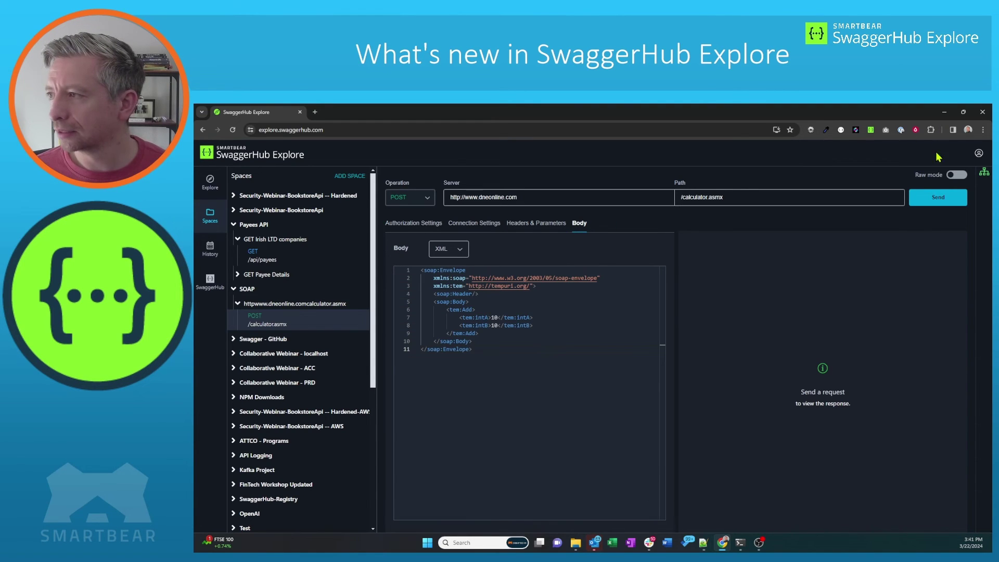
{"action": "left_click", "coordinate": [932, 201]}
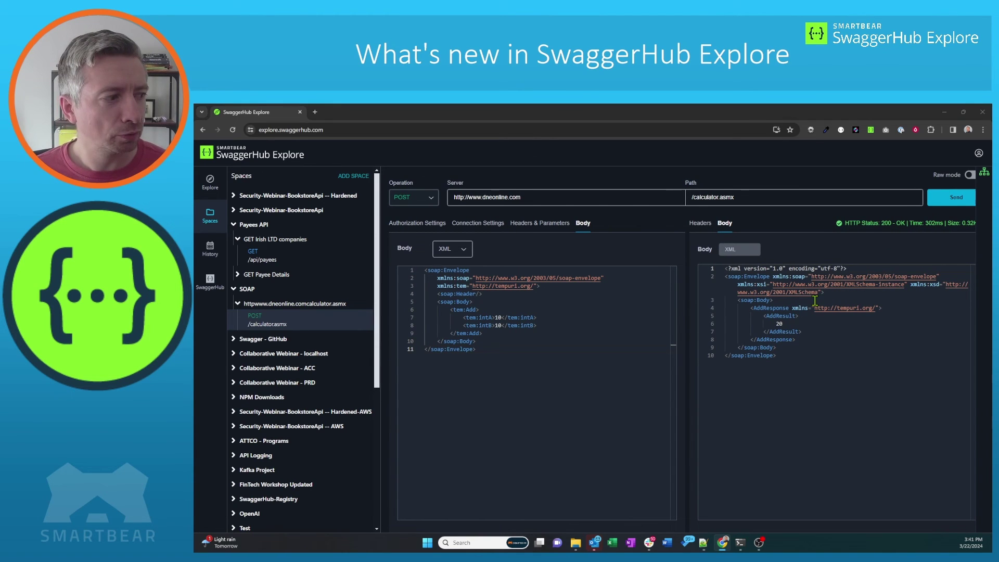
{"action": "key", "text": "alt+Tab"}
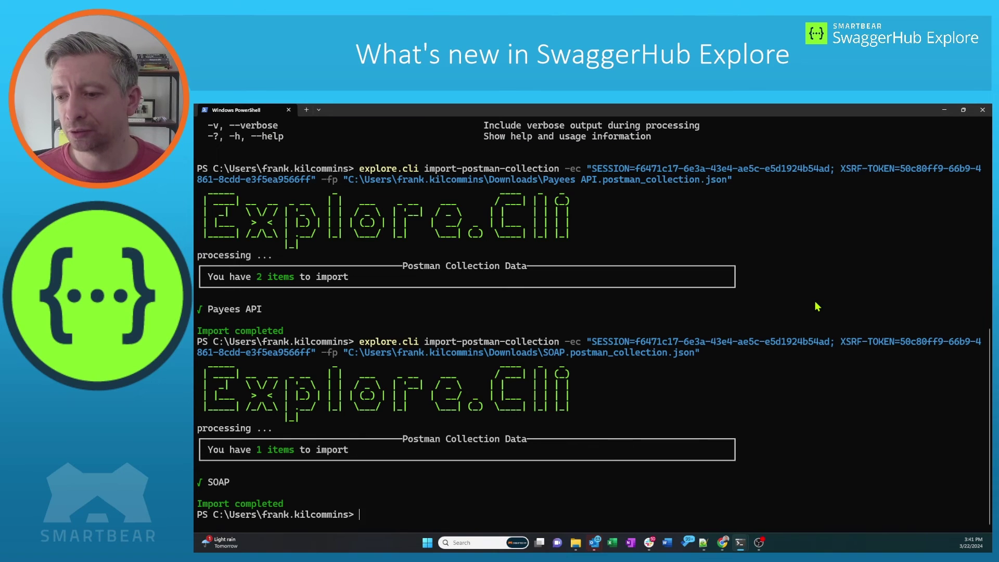